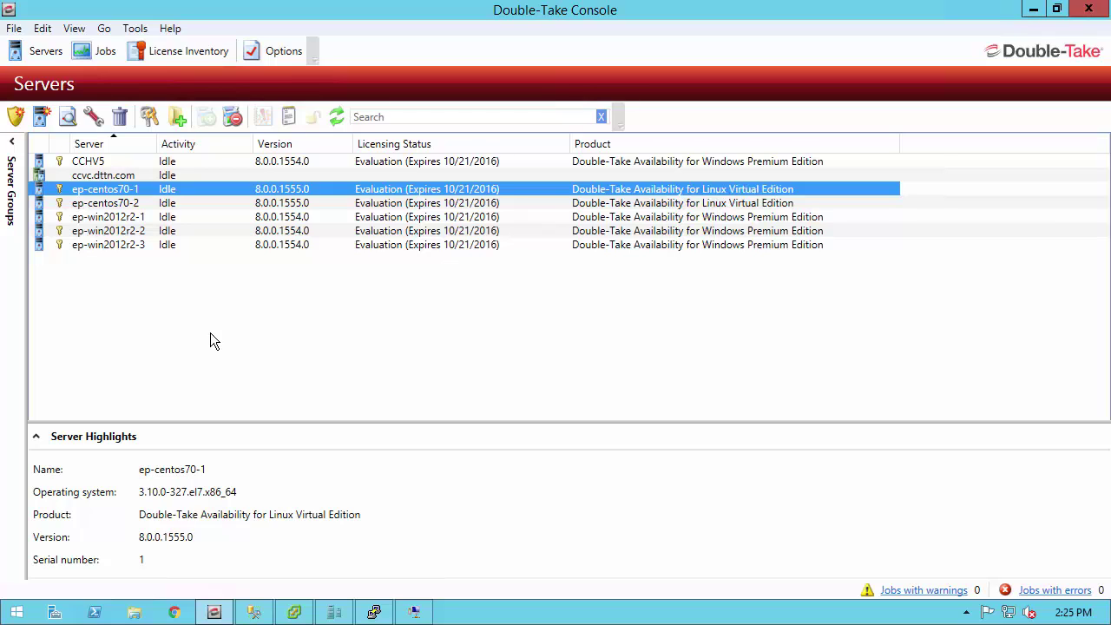
- Start a full-server protection job for ep-centos70-1 with ep-centos70-2 as the target server
{"action": "right_click", "coordinate": [154, 196]}
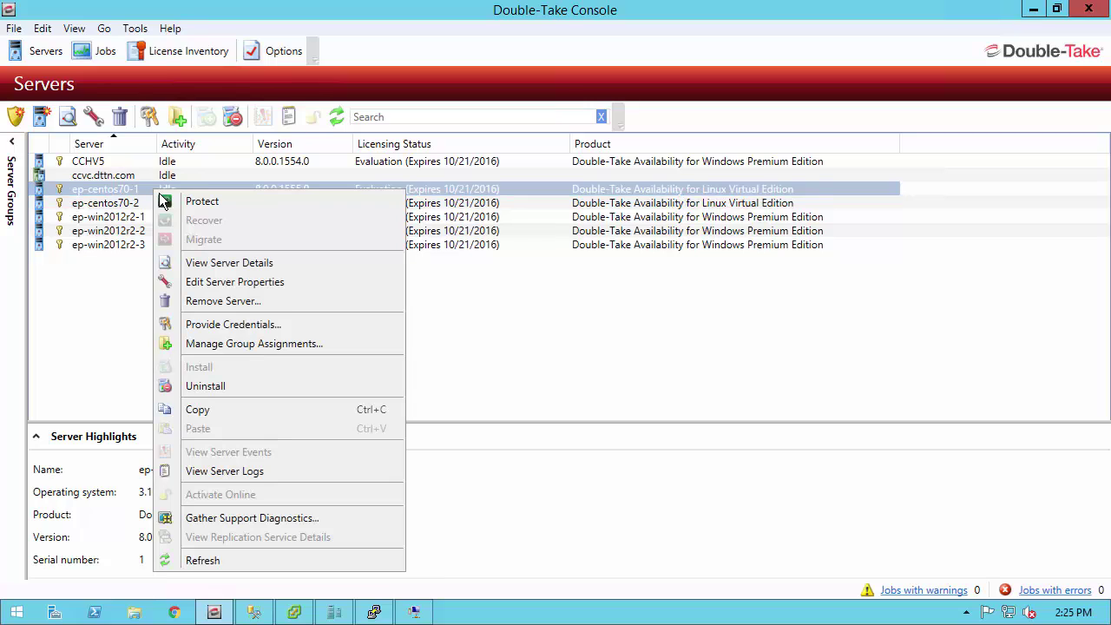
{"action": "left_click", "coordinate": [205, 204]}
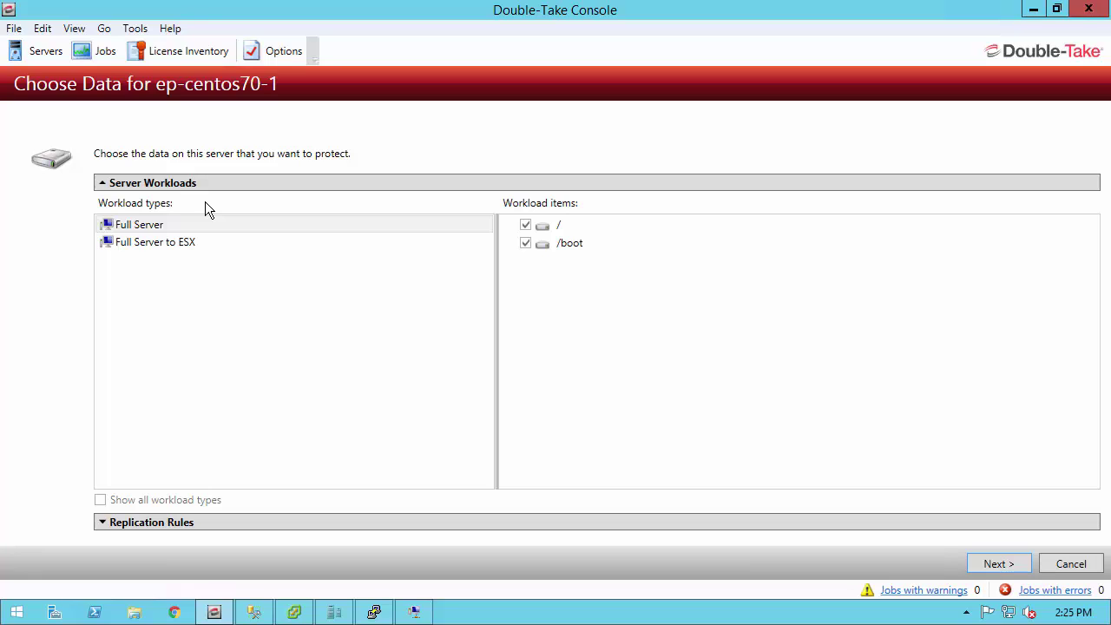
{"action": "left_click", "coordinate": [154, 225]}
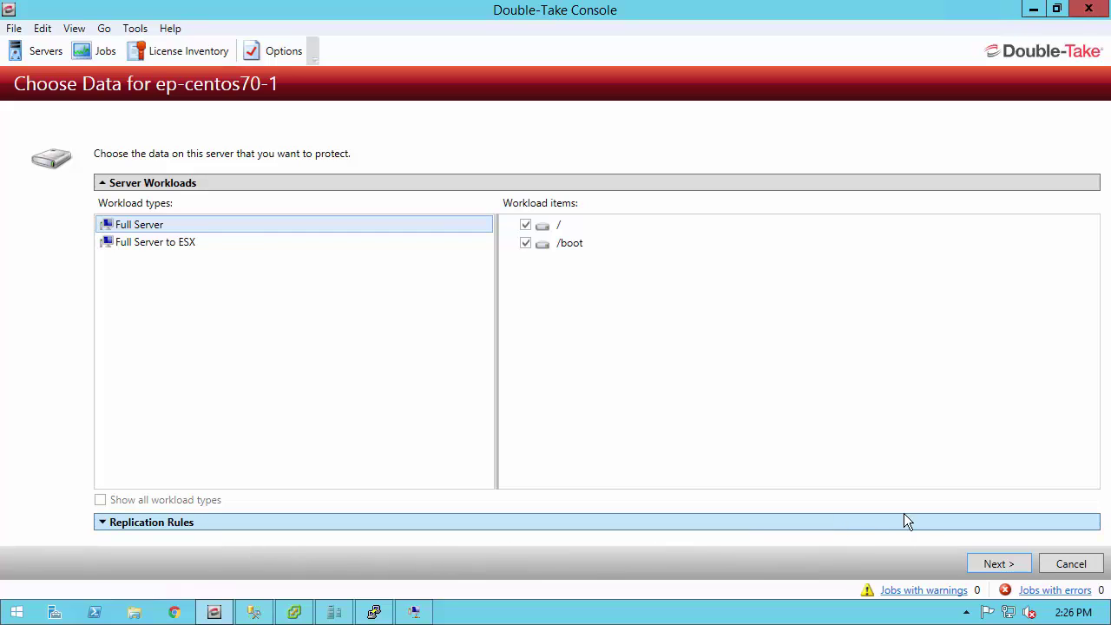
{"action": "left_click", "coordinate": [994, 564]}
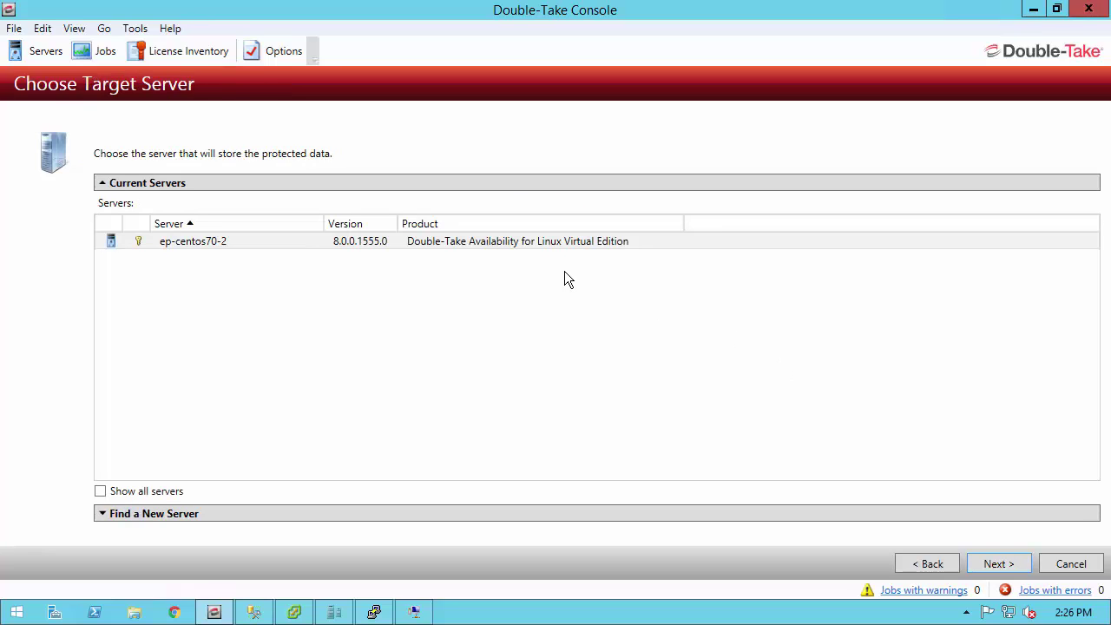
{"action": "left_click", "coordinate": [546, 242]}
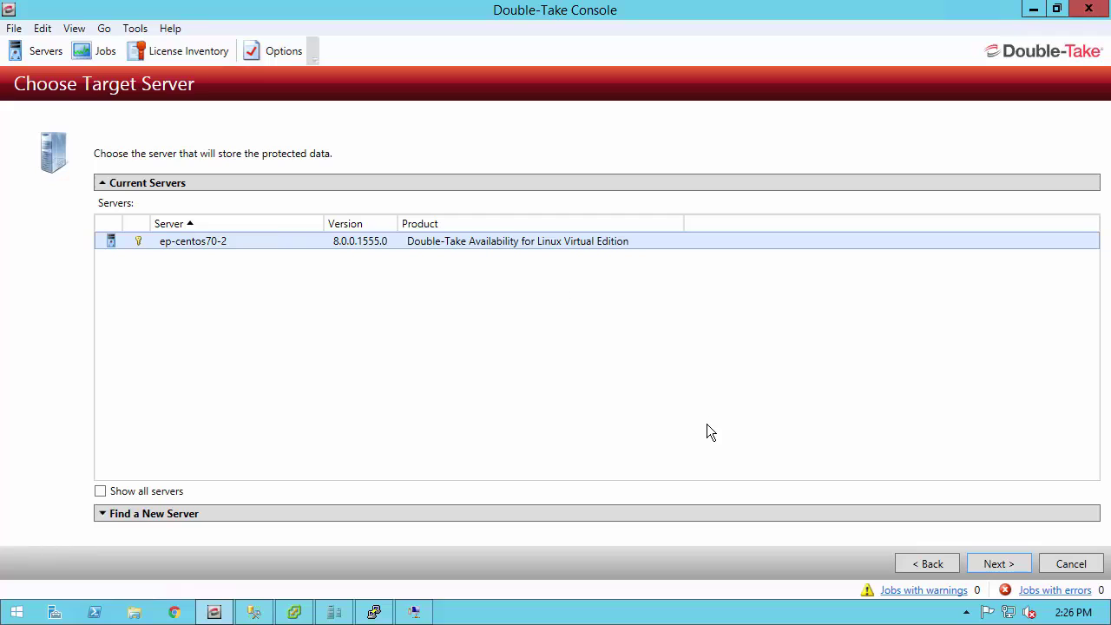
{"action": "left_click", "coordinate": [997, 564]}
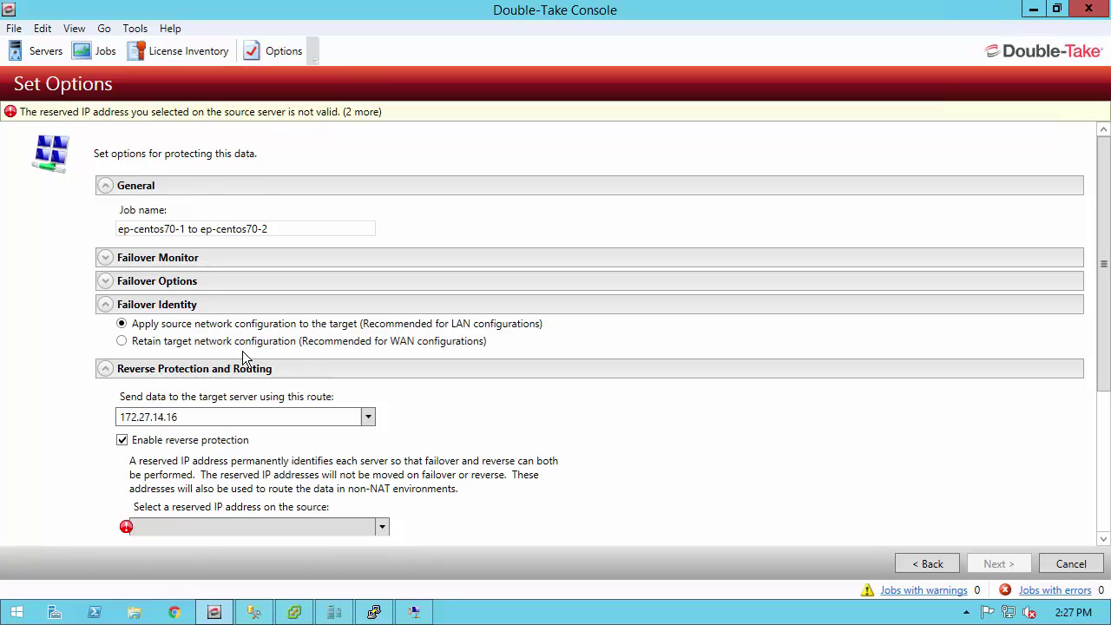
- Choose 'Retain target network configuration' under Failover Identity
{"action": "left_click", "coordinate": [209, 342]}
- Reserve 172.27.14.15 (source) and 172.27.14.16 (target), route via 172.27.14.15, then disable reverse protection
{"action": "left_click", "coordinate": [107, 305]}
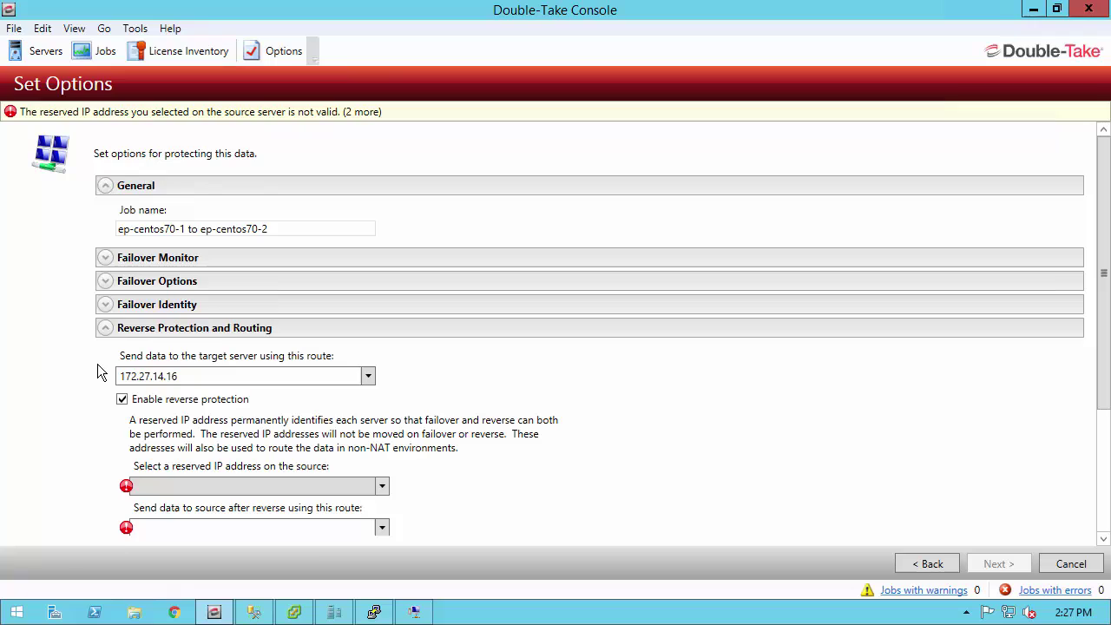
{"action": "scroll", "coordinate": [98, 366], "scroll_direction": "down", "scroll_amount": 2}
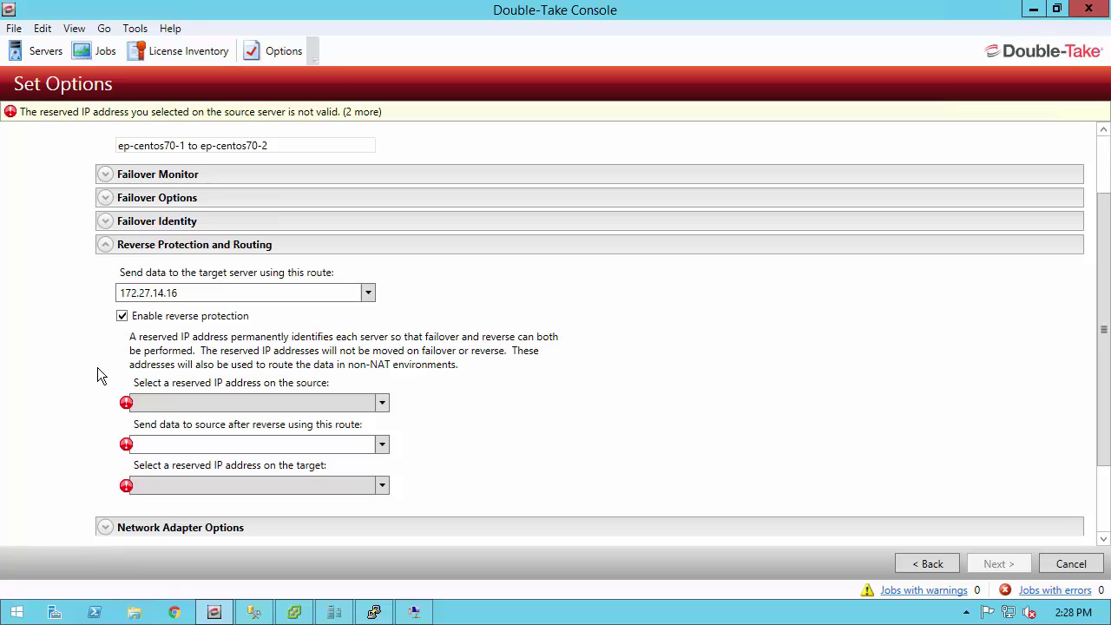
{"action": "left_click", "coordinate": [164, 406]}
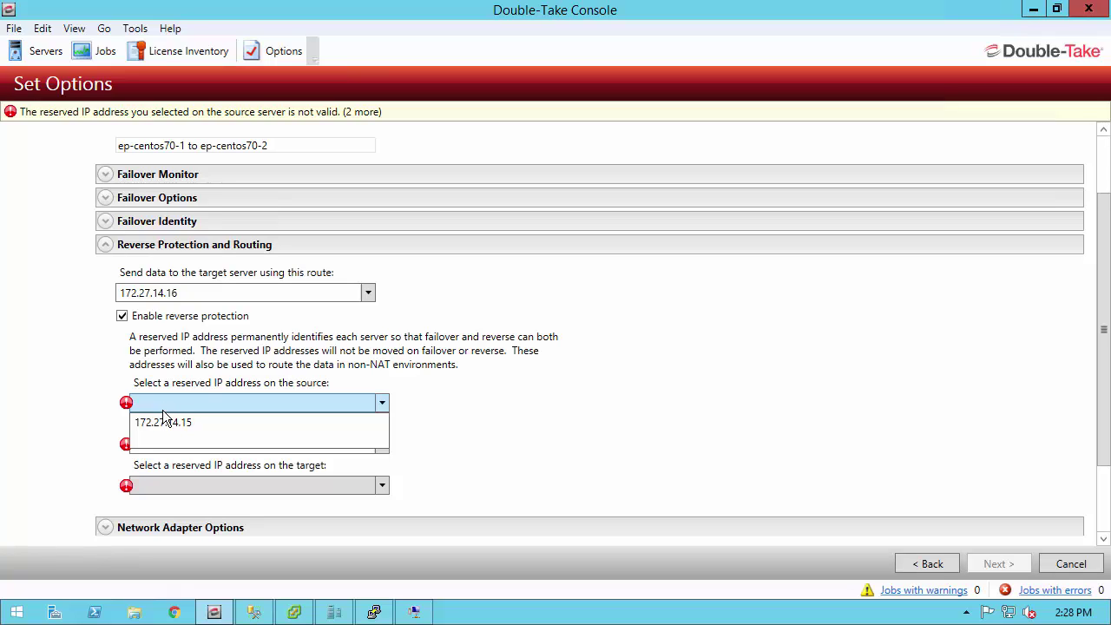
{"action": "left_click", "coordinate": [168, 421]}
{"action": "left_click", "coordinate": [168, 485]}
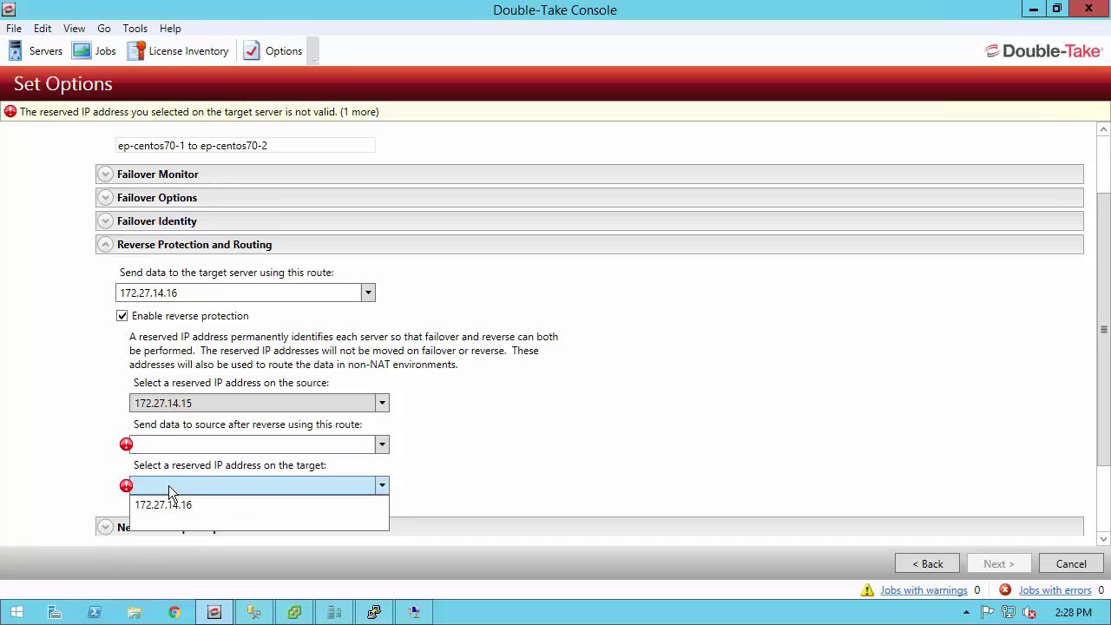
{"action": "left_click", "coordinate": [168, 504]}
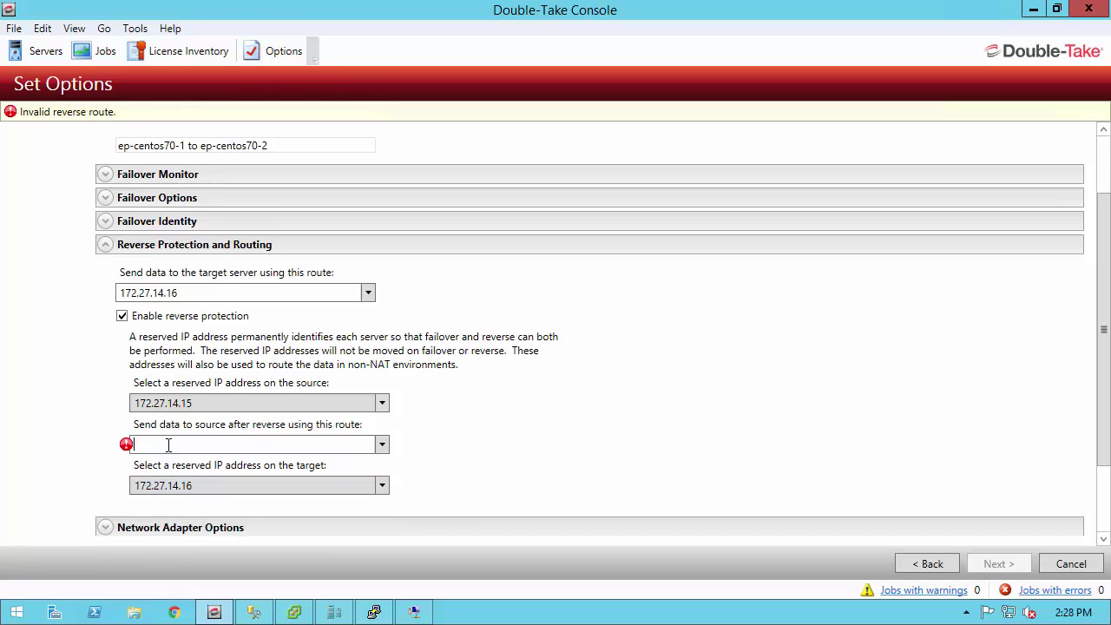
{"action": "left_click", "coordinate": [380, 447]}
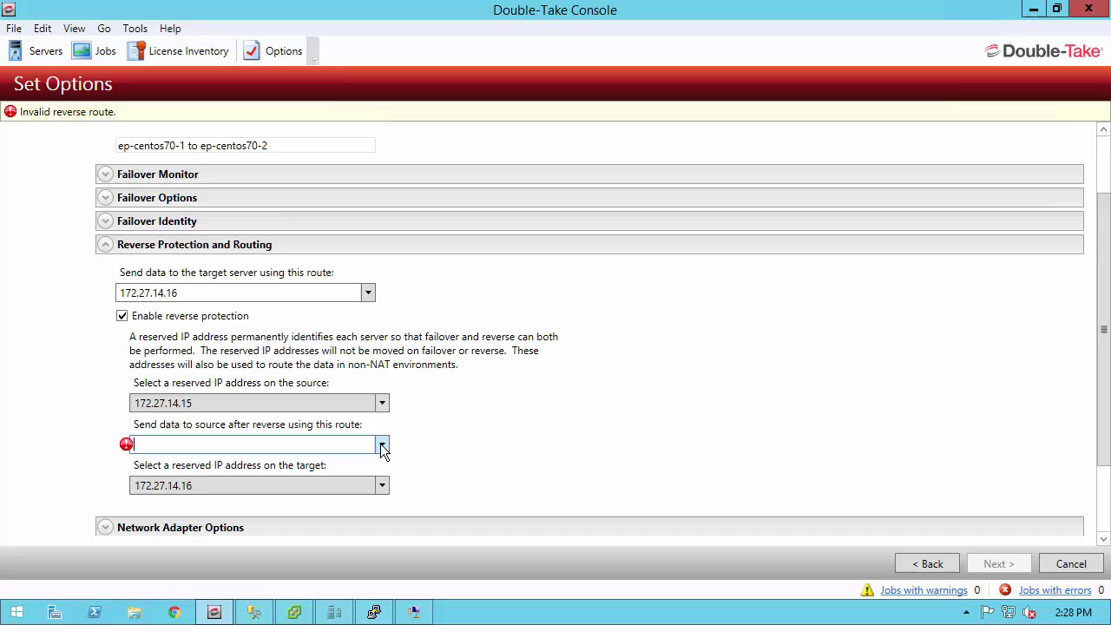
{"action": "left_click", "coordinate": [261, 482]}
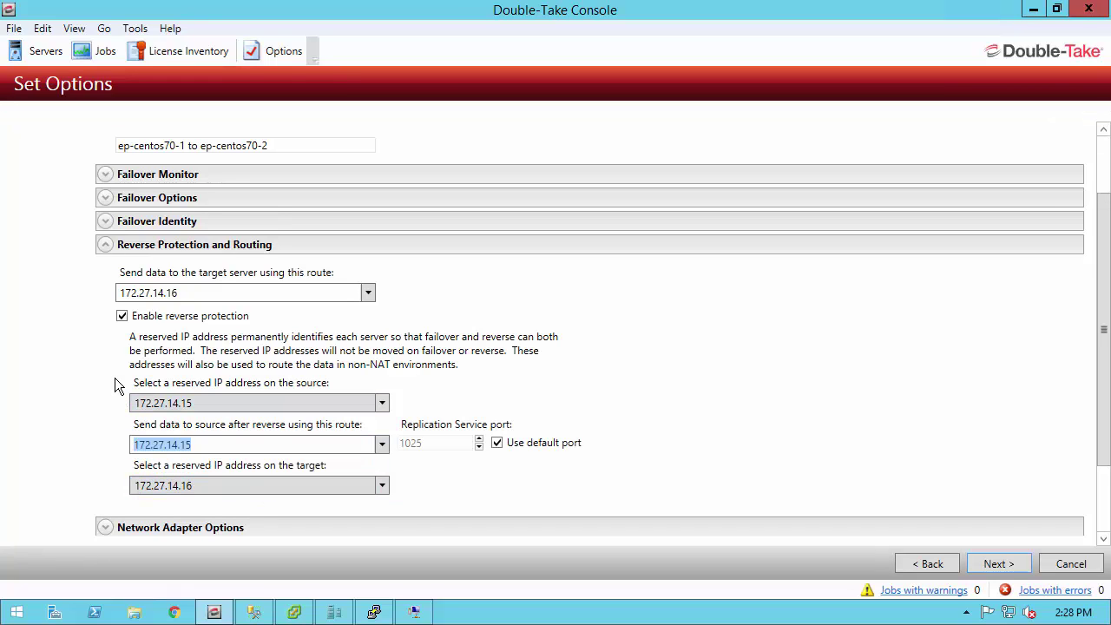
{"action": "left_click", "coordinate": [122, 316]}
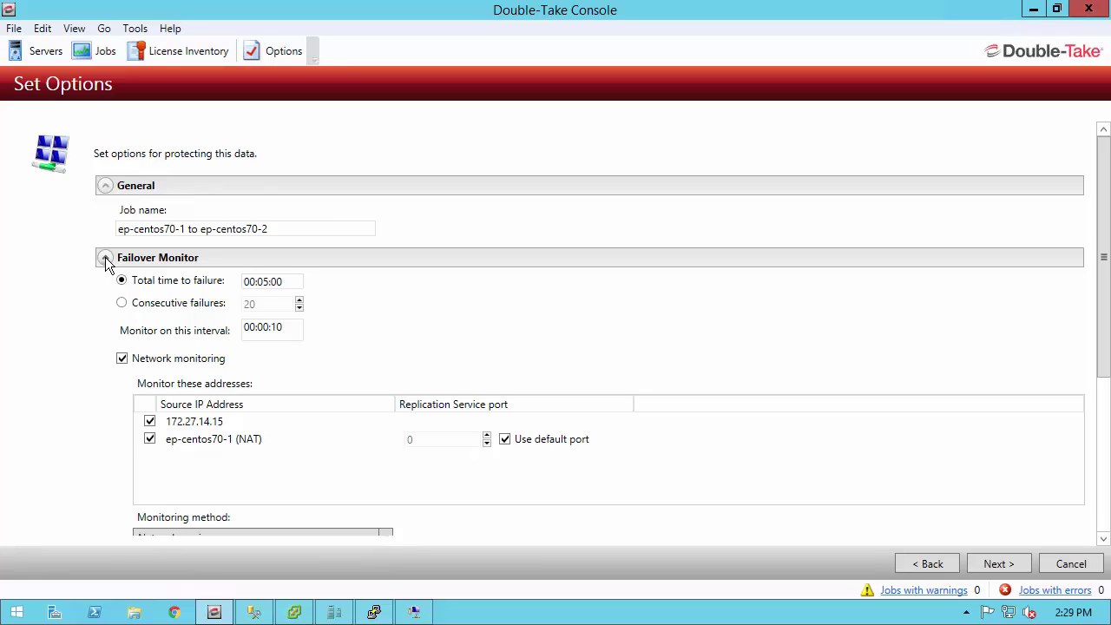
- Uncheck the ep-centos70-1 (NAT) address in Failover Monitor, keeping Network service as the monitoring method
{"action": "left_click", "coordinate": [148, 440]}
{"action": "scroll", "coordinate": [118, 446], "scroll_direction": "down", "scroll_amount": 1}
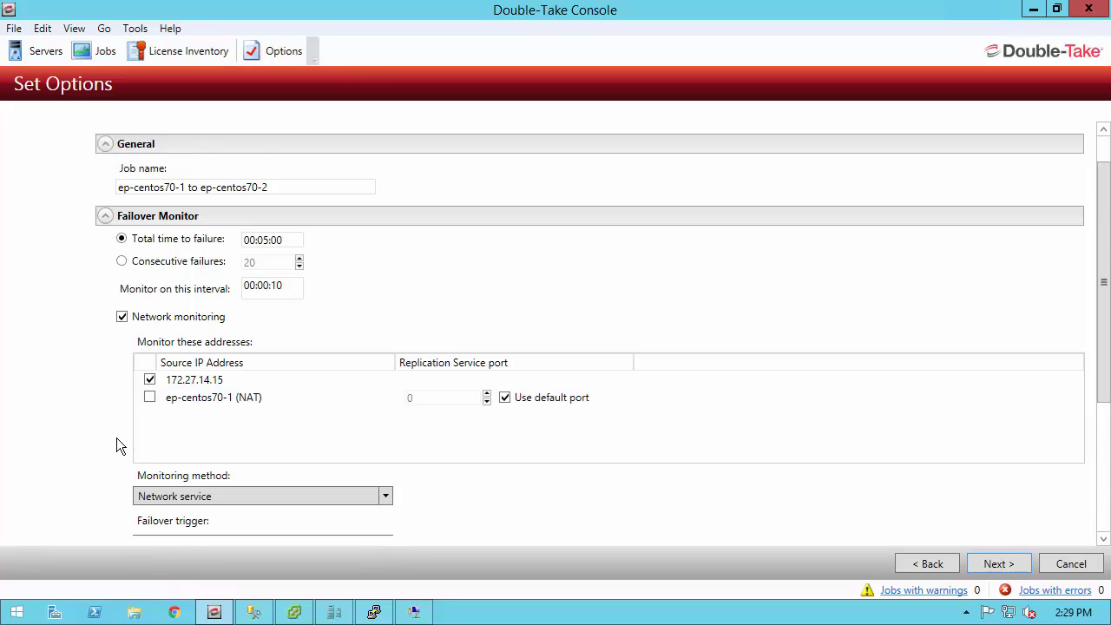
{"action": "left_click", "coordinate": [177, 500]}
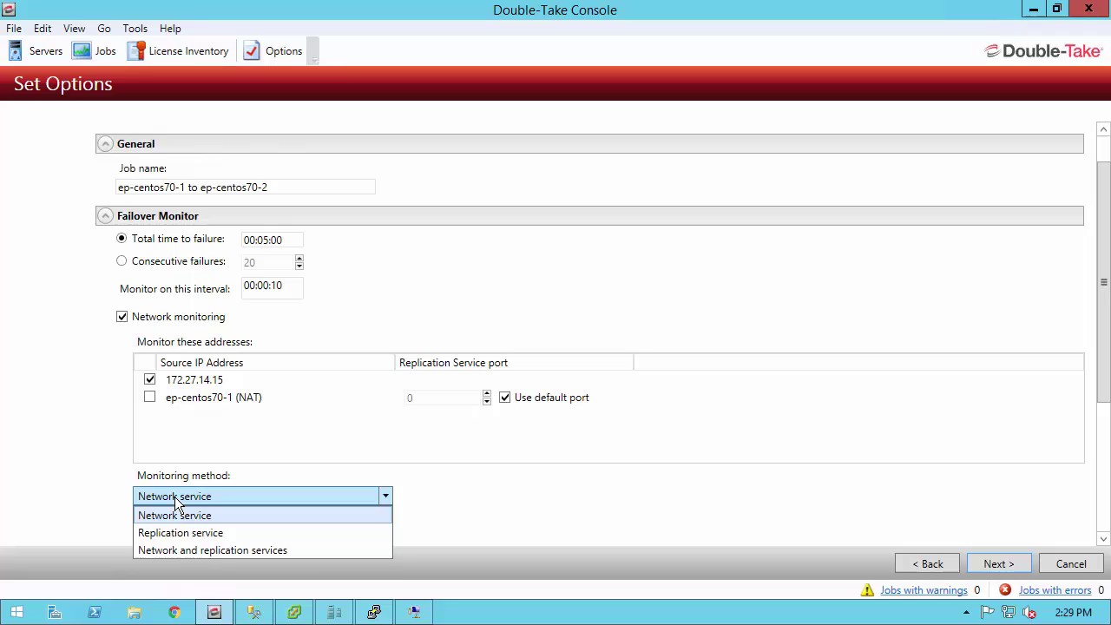
{"action": "left_click", "coordinate": [177, 504]}
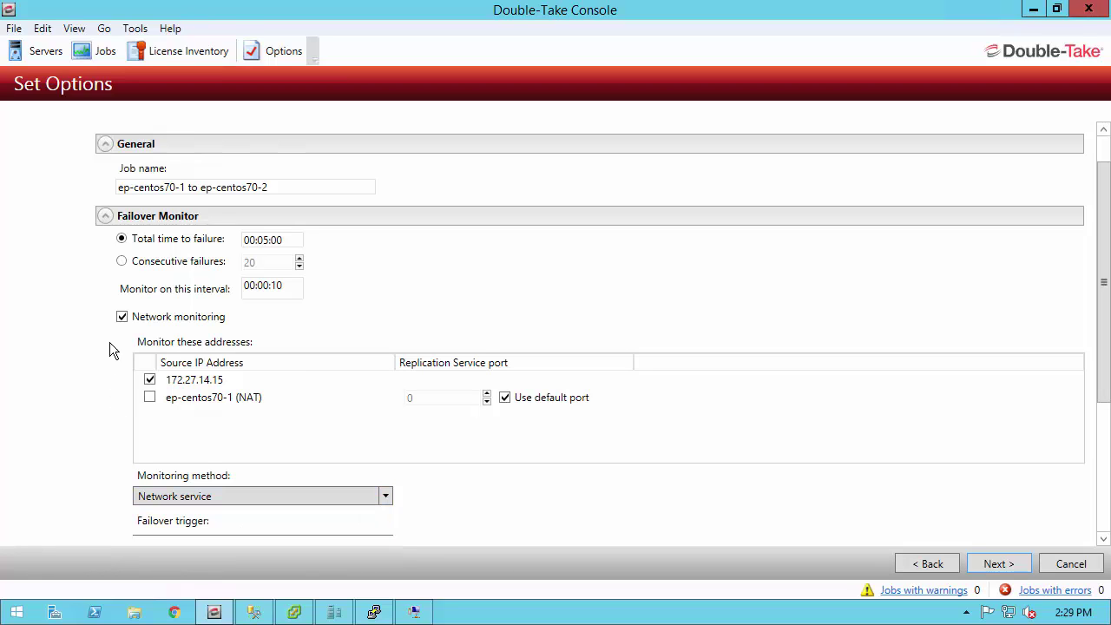
{"action": "left_click", "coordinate": [108, 218]}
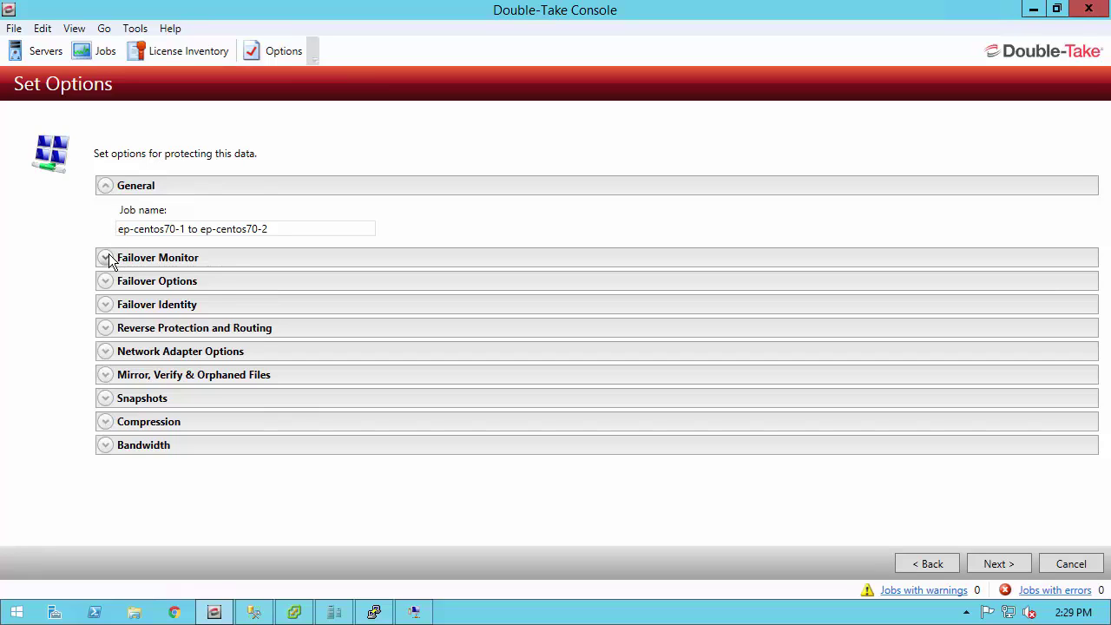
{"action": "left_click", "coordinate": [105, 282]}
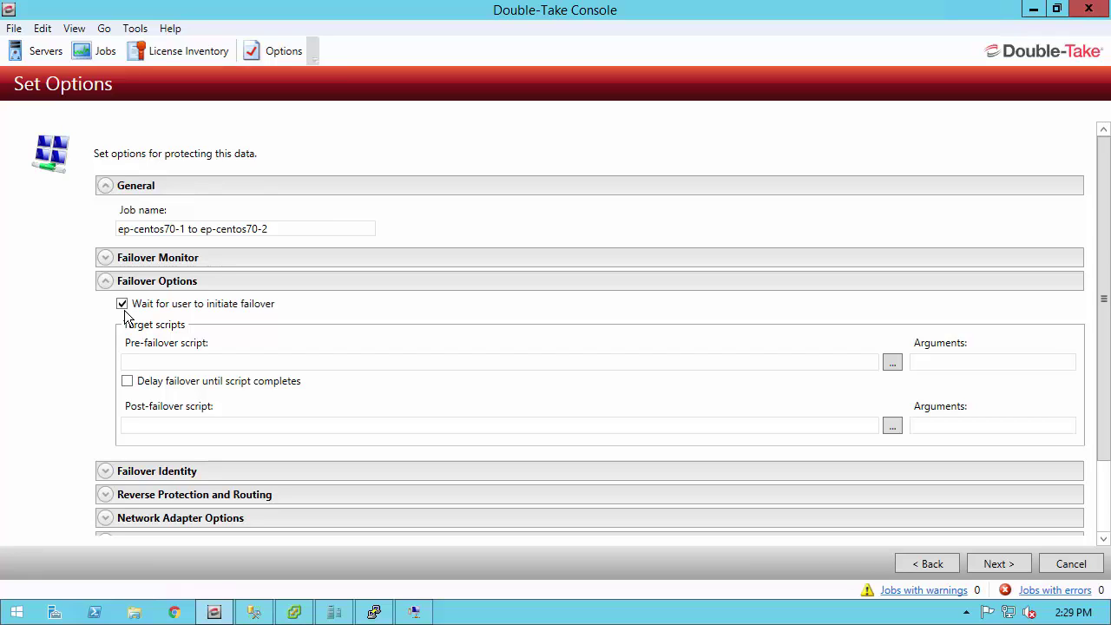
{"action": "left_click", "coordinate": [107, 281]}
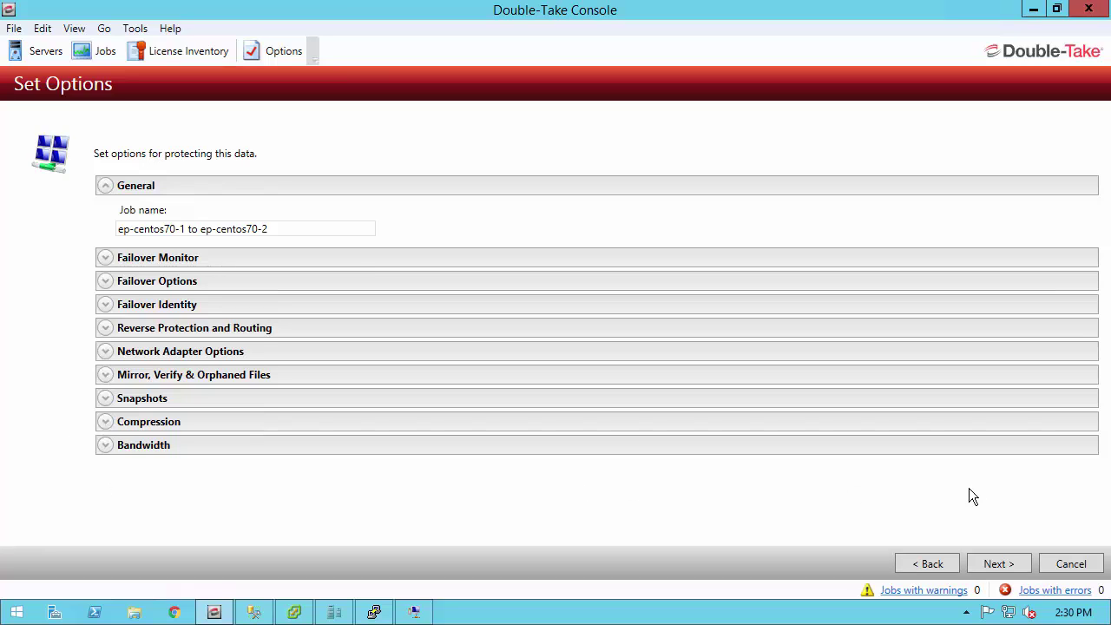
- Check the Summary's snapshot-capable logical volumes warning and finish creating the protection job
{"action": "left_click", "coordinate": [993, 563]}
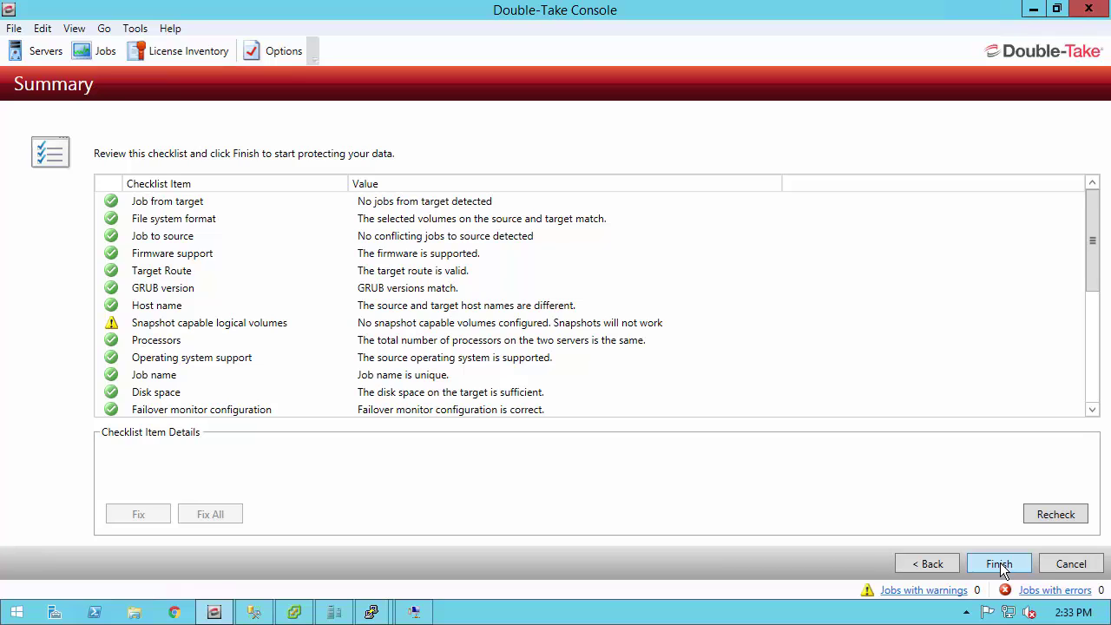
{"action": "left_click", "coordinate": [222, 326]}
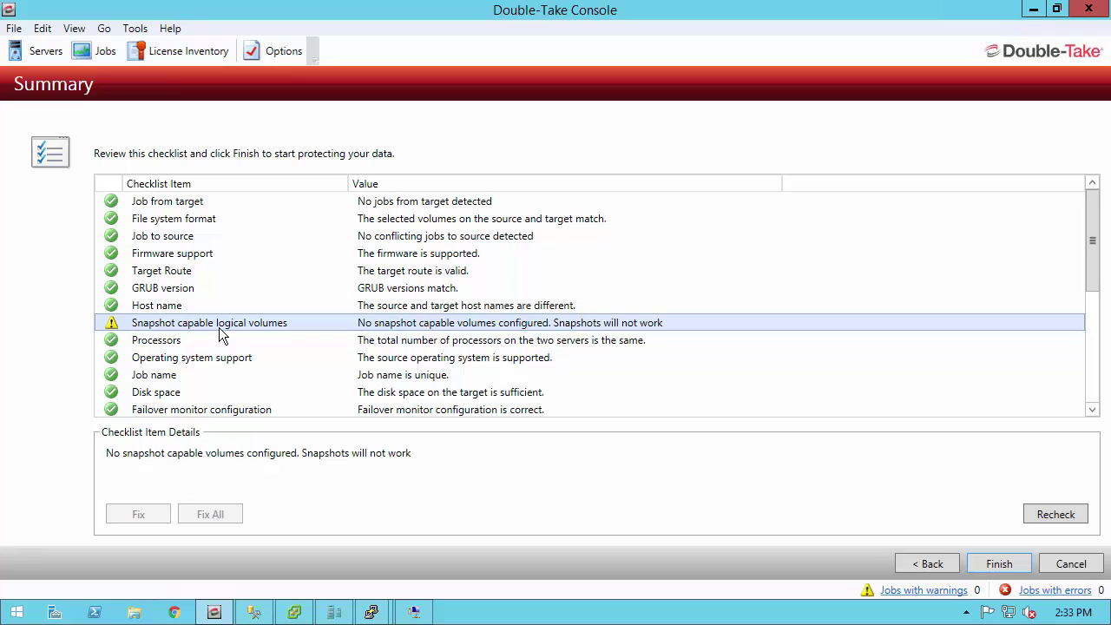
{"action": "left_click", "coordinate": [999, 565]}
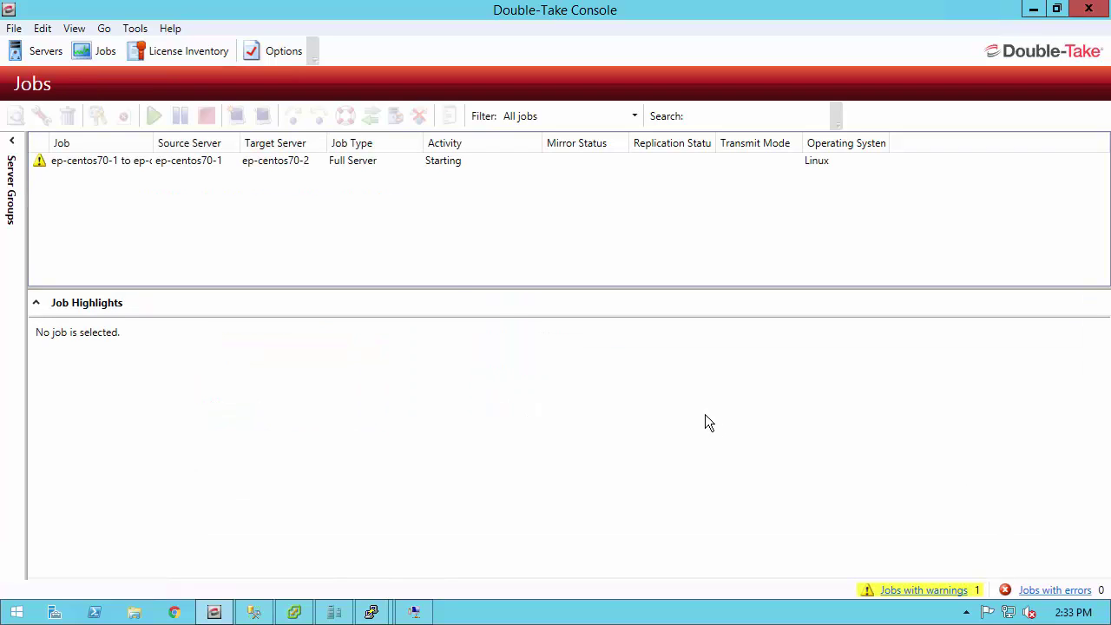
- Select the ep-centos70-1 to ep-centos70-2 job row to view its synchronization highlights
{"action": "left_click", "coordinate": [300, 162]}
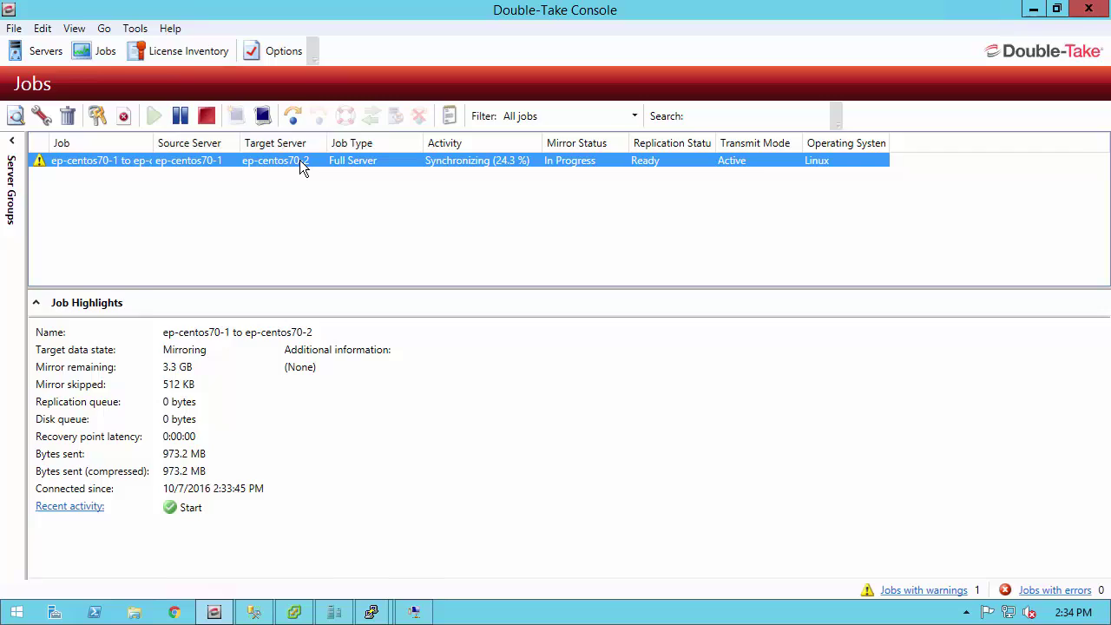
- Open the job's detailed view, then return to the Jobs list where it shows Protecting
{"action": "double_click", "coordinate": [299, 161]}
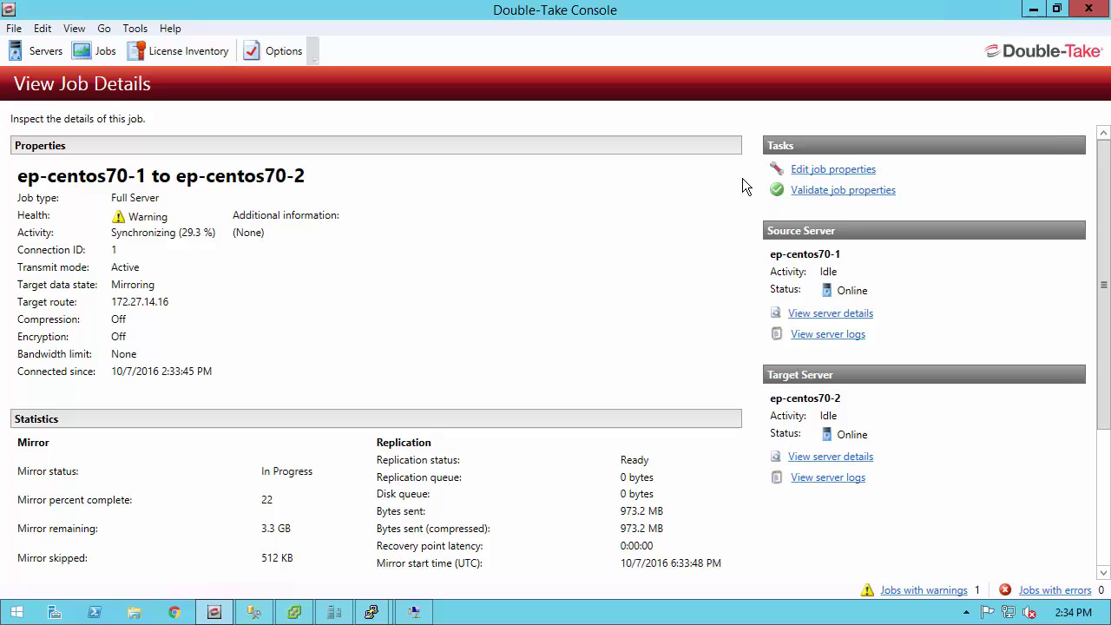
{"action": "left_click", "coordinate": [79, 52]}
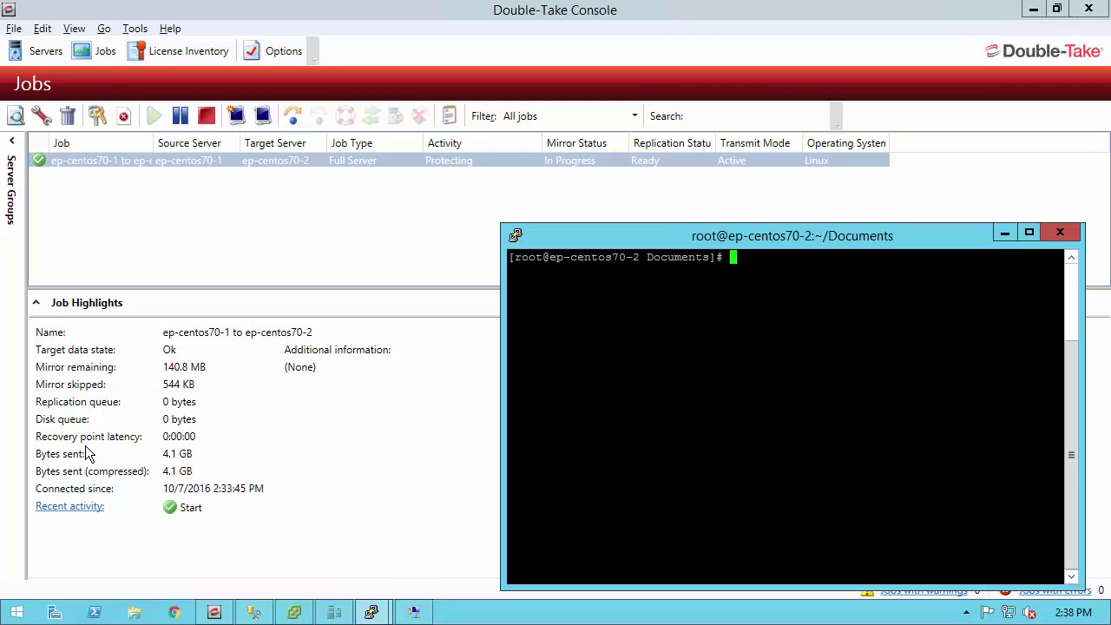
- On ep-centos70-2, run ls and iotop to confirm Documents is empty and iotop is missing
{"action": "type", "text": "ls"}
{"action": "key", "text": "Return"}
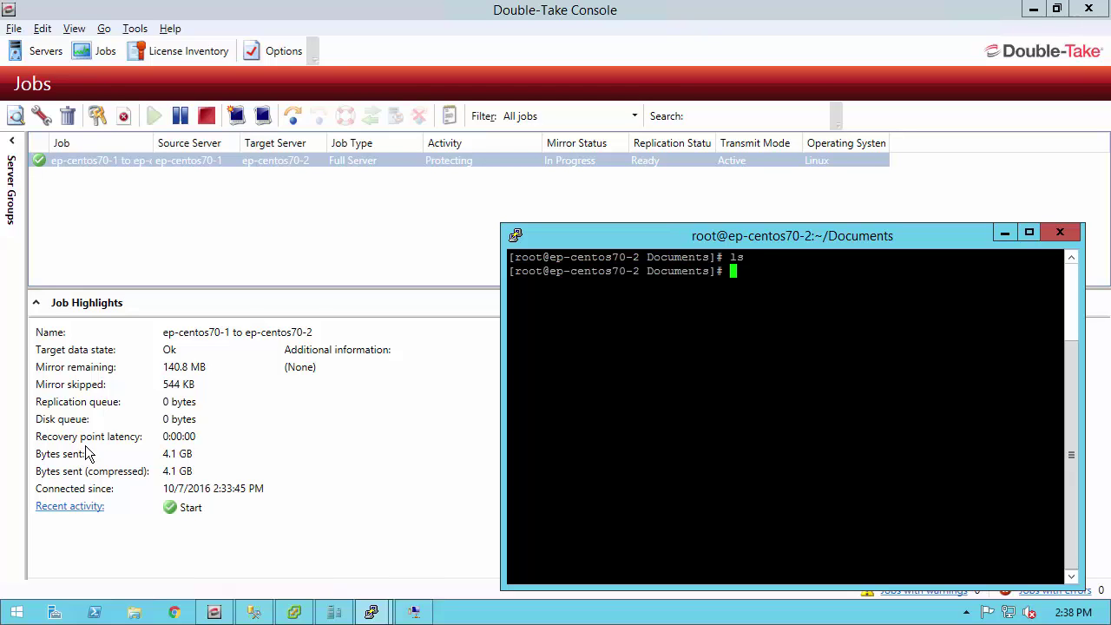
{"action": "type", "text": "iotop"}
{"action": "key", "text": "Return"}
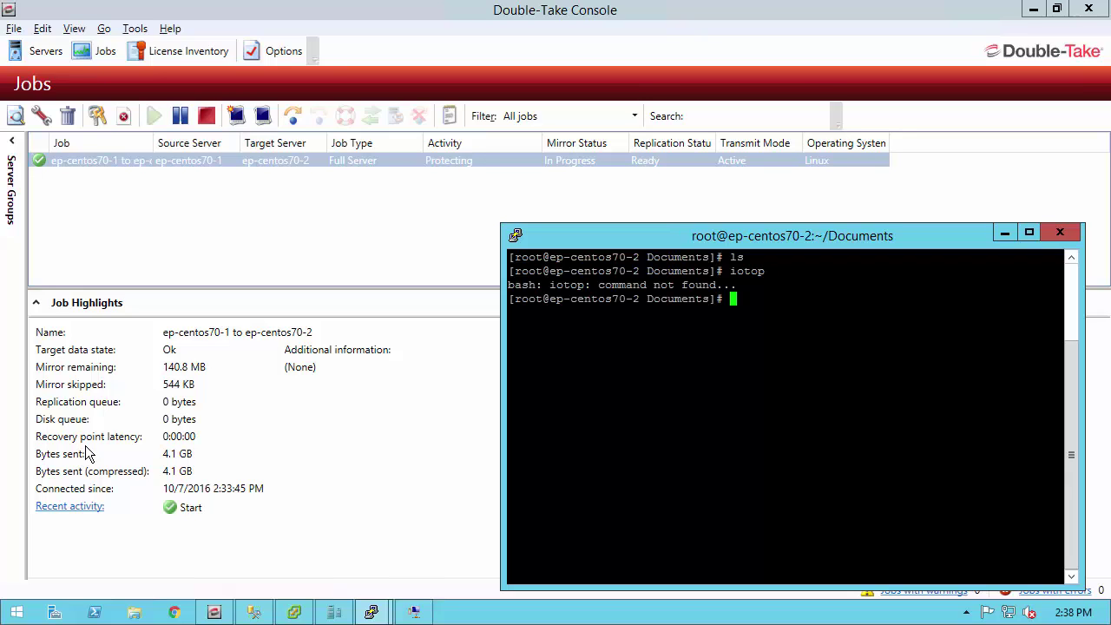
- On the ep-centos70-1 terminal, check whether iotop is installed
{"action": "key", "text": "alt+Tab"}
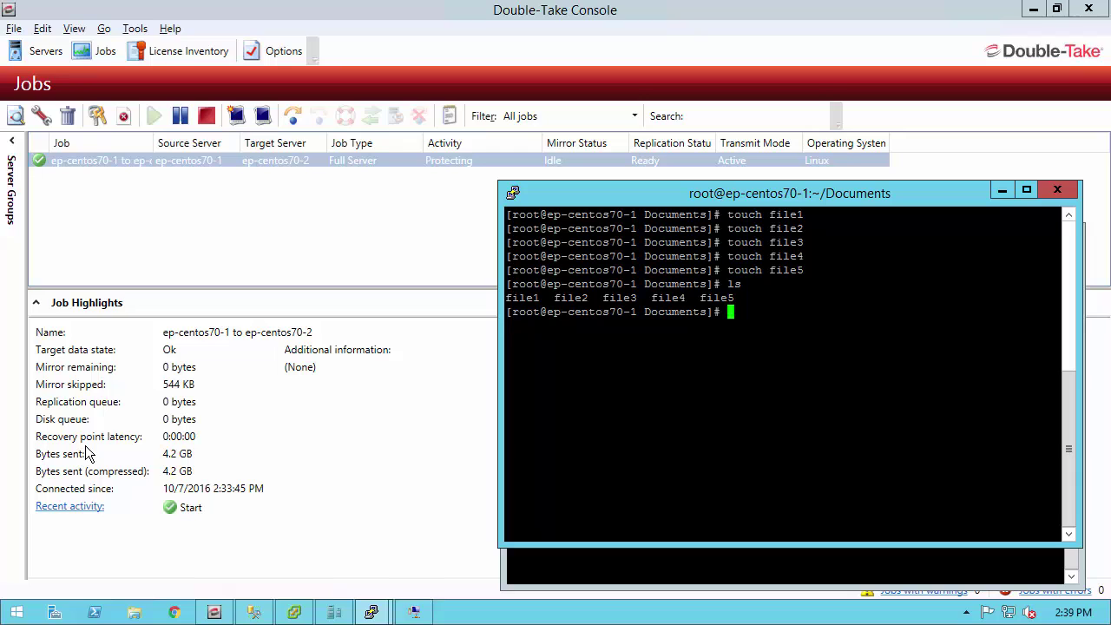
{"action": "type", "text": "iotop"}
{"action": "key", "text": "Return"}
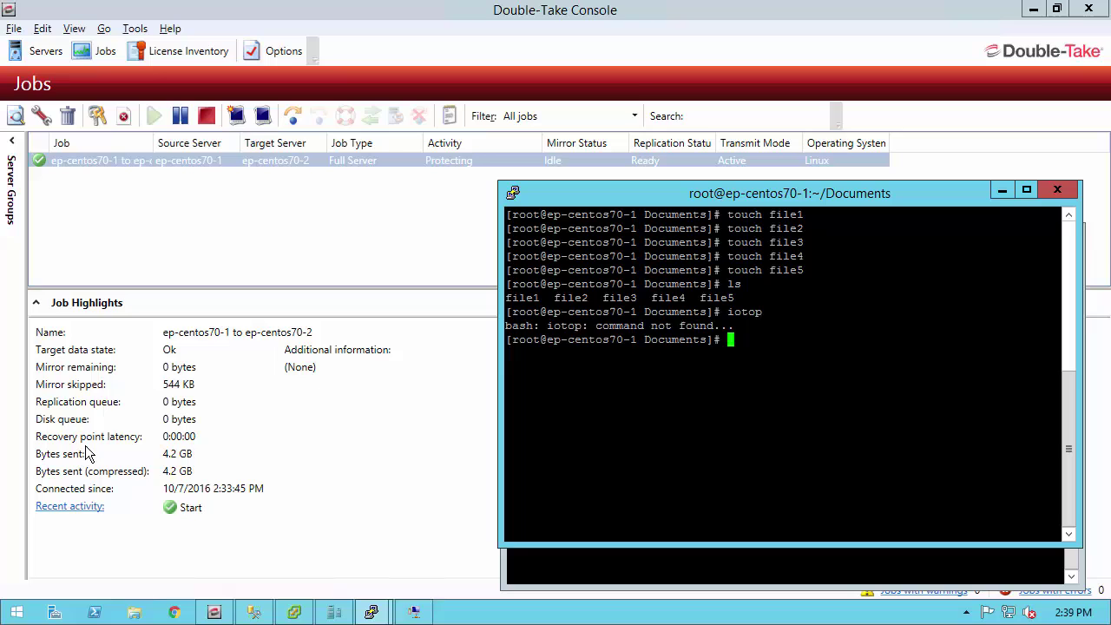
- Install iotop with yum, run it once, quit it, and clear the terminal
{"action": "type", "text": "yum"}
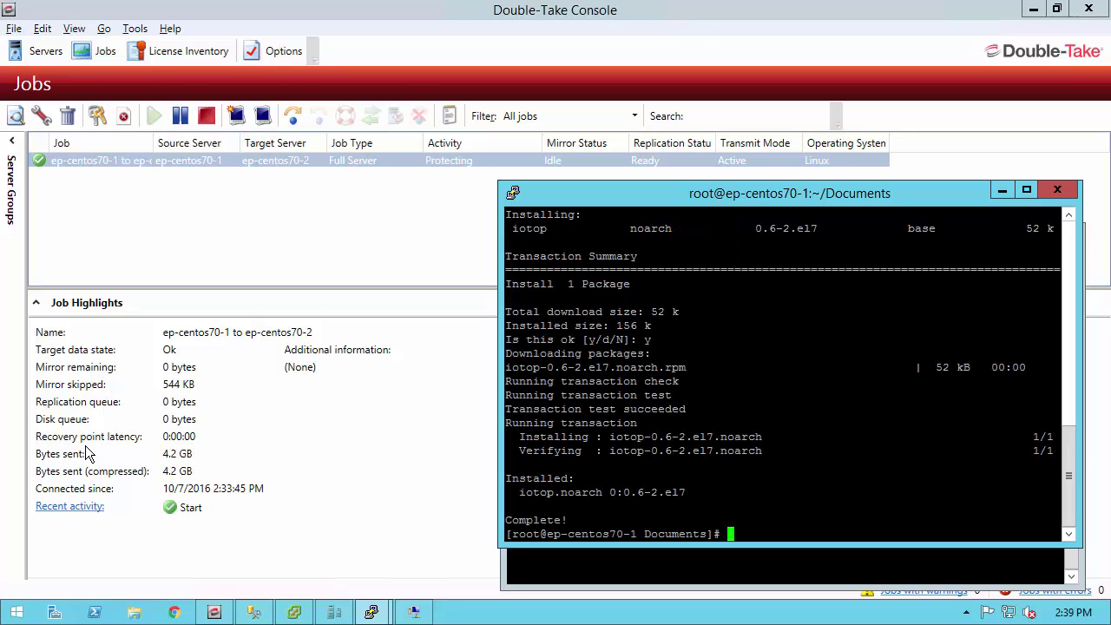
{"action": "type", "text": "iotop"}
{"action": "key", "text": "Return"}
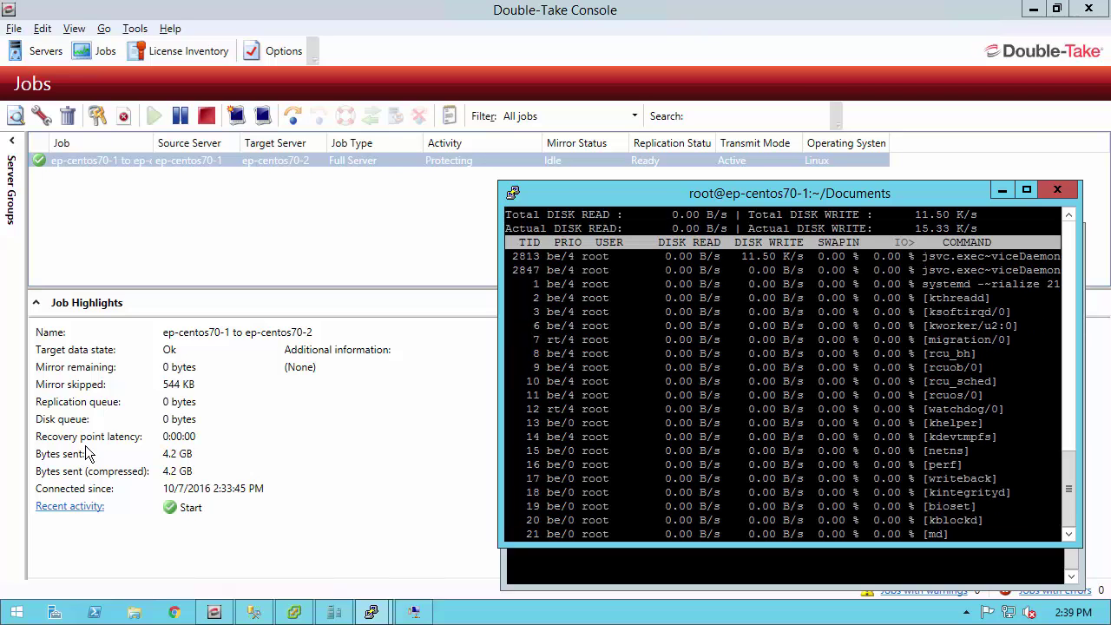
{"action": "key", "text": "q"}
{"action": "key", "text": "Return"}
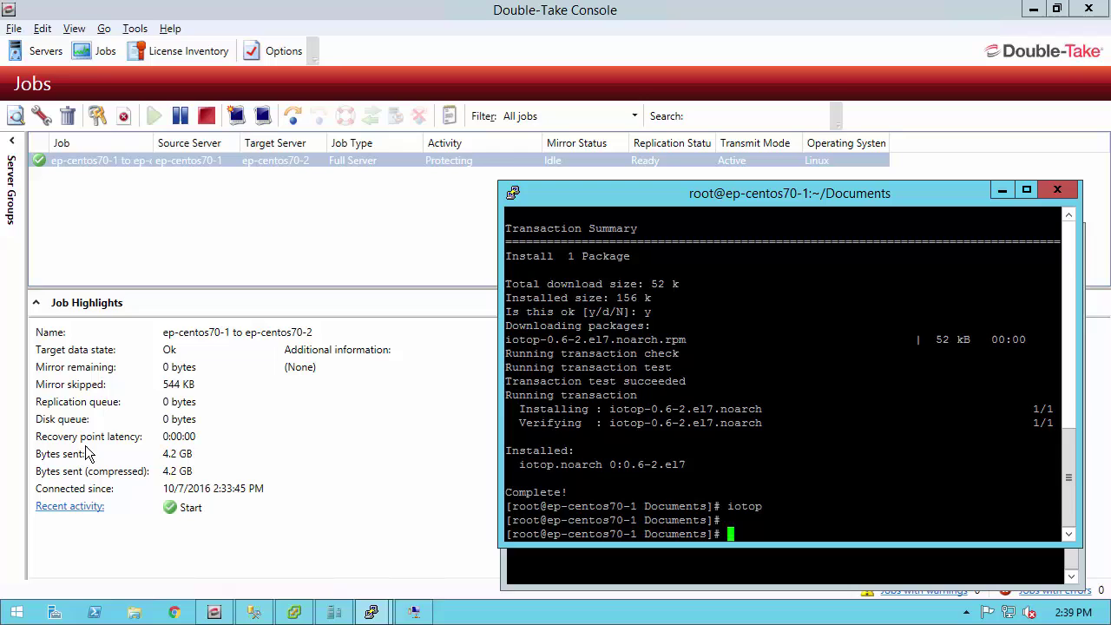
{"action": "type", "text": "clear"}
{"action": "key", "text": "Return"}
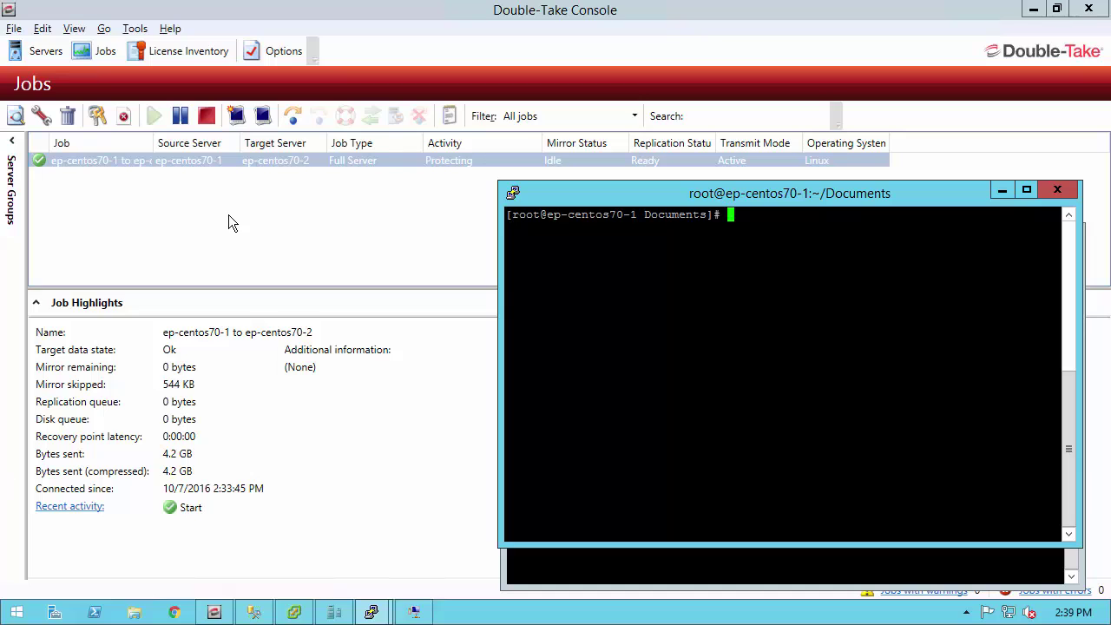
- Fail the ep-centos70-1 to ep-centos70-2 job over to live data
{"action": "left_click", "coordinate": [292, 122]}
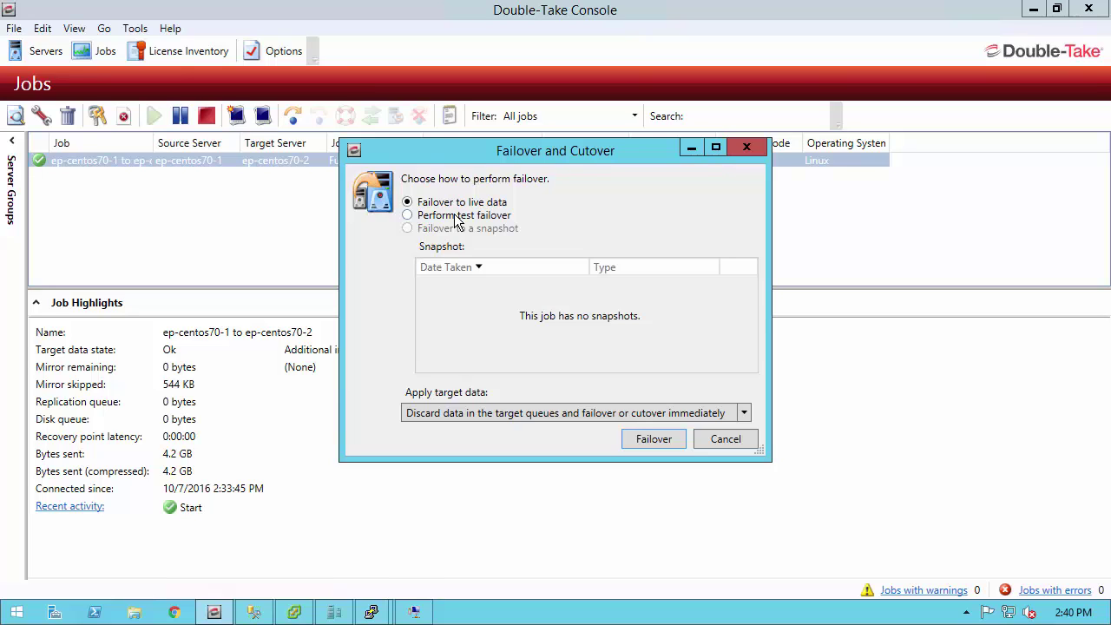
{"action": "left_click", "coordinate": [654, 440]}
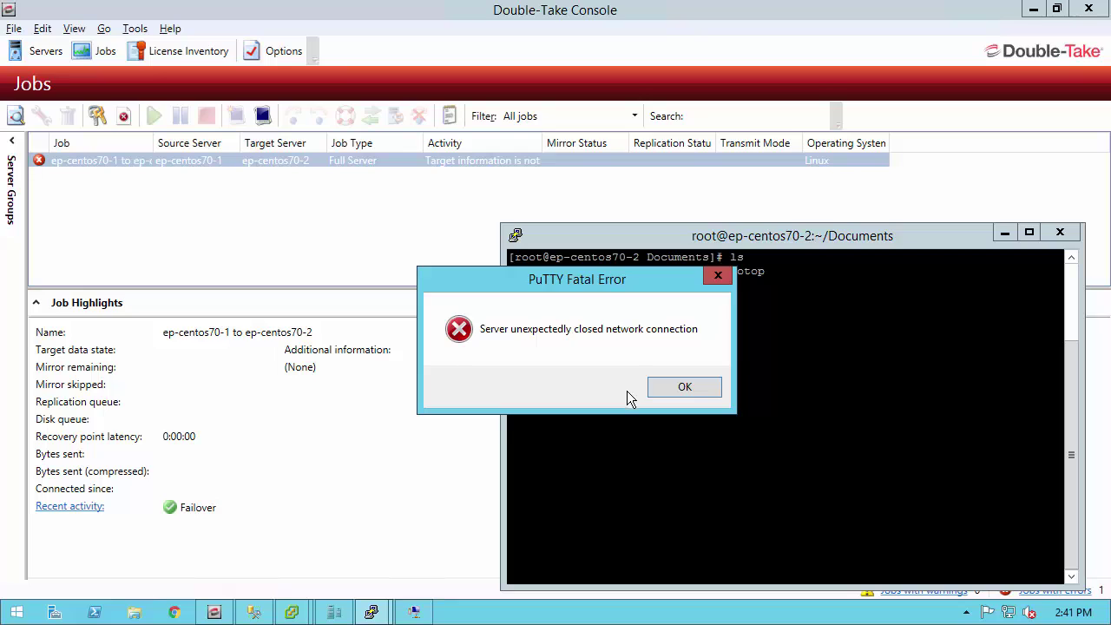
- Dismiss the PuTTY connection errors and restart the disconnected sessions, including ep-centos70-1
{"action": "left_click", "coordinate": [675, 387]}
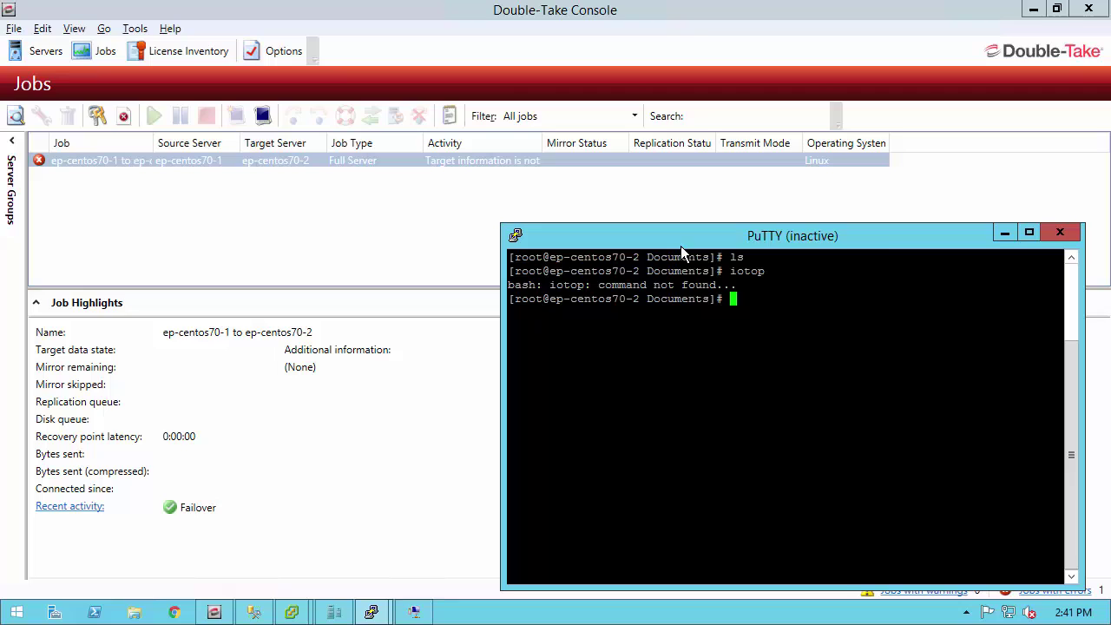
{"action": "right_click", "coordinate": [680, 237]}
{"action": "left_click", "coordinate": [730, 414]}
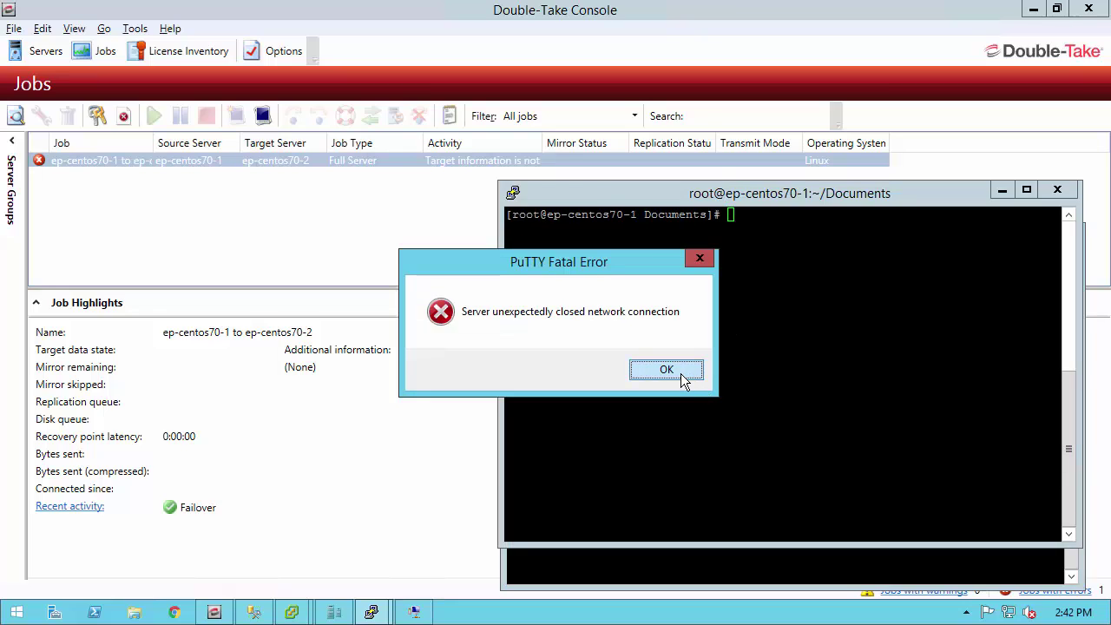
{"action": "left_click", "coordinate": [681, 374]}
{"action": "right_click", "coordinate": [695, 195]}
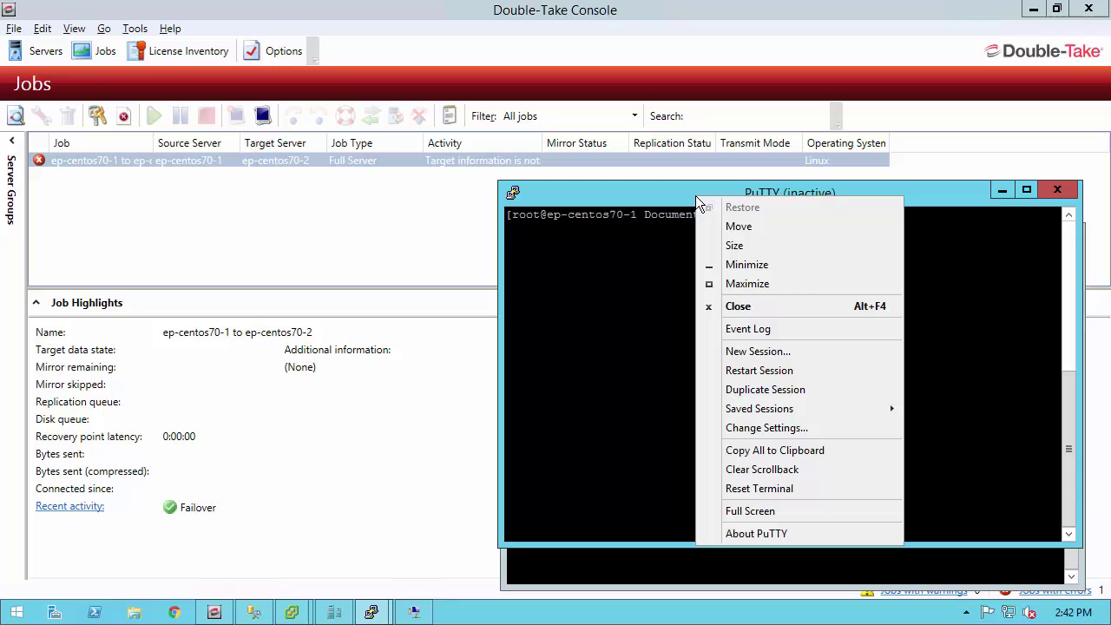
{"action": "left_click", "coordinate": [745, 371]}
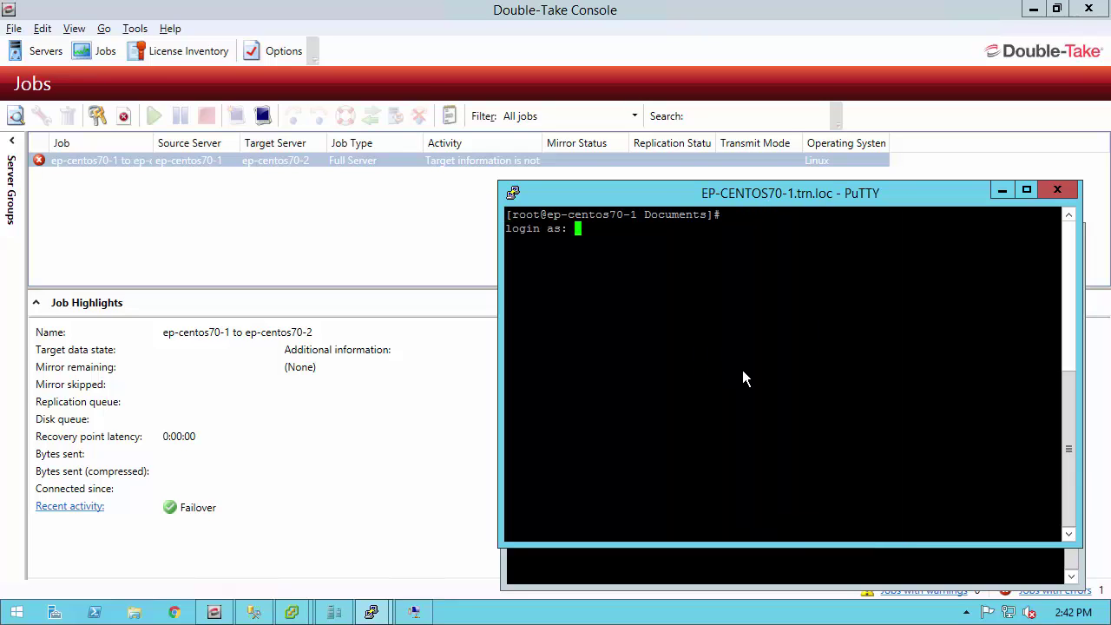
- Log in to ep-centos70-1 as root and run iotop to confirm it works
{"action": "type", "text": "root"}
{"action": "key", "text": "Return"}
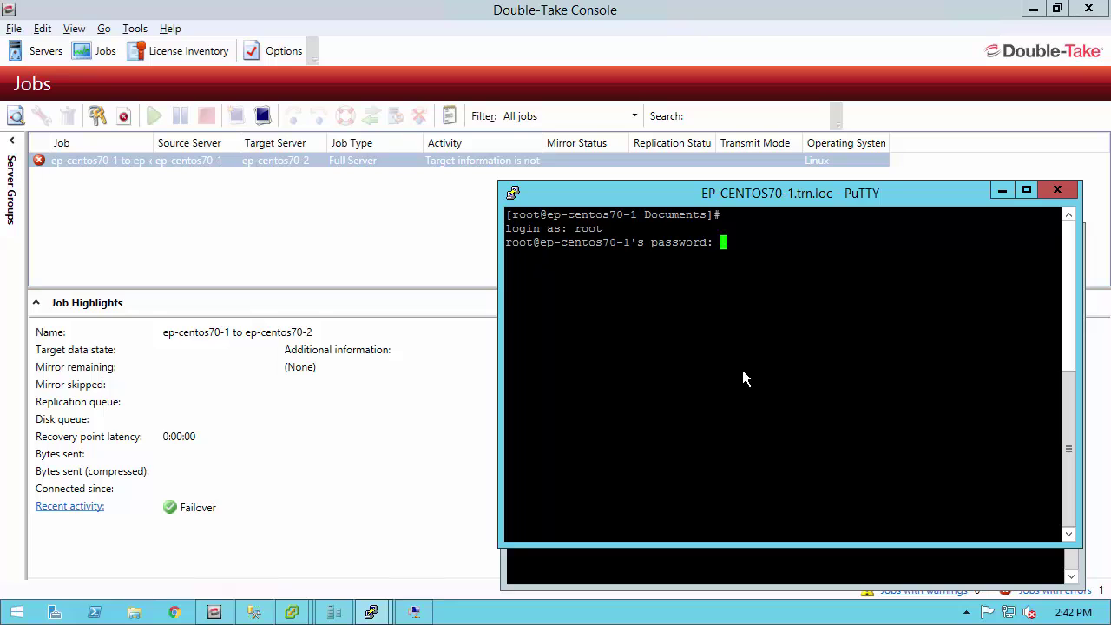
{"action": "key", "text": "Return"}
{"action": "type", "text": "iotop"}
{"action": "key", "text": "Return"}
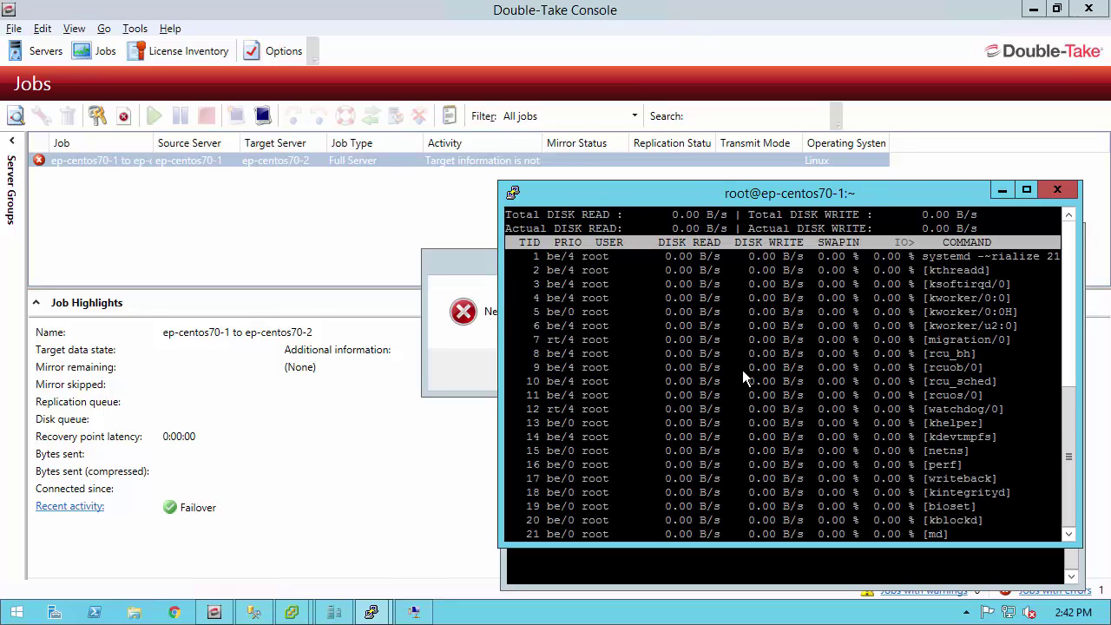
{"action": "key", "text": "q"}
- List Documents to confirm file1 through file5 exist, then bring the console's Jobs list forward
{"action": "key", "text": "Return"}
{"action": "type", "text": "cd Documents/"}
{"action": "key", "text": "Return"}
{"action": "type", "text": "ls"}
{"action": "key", "text": "Return"}
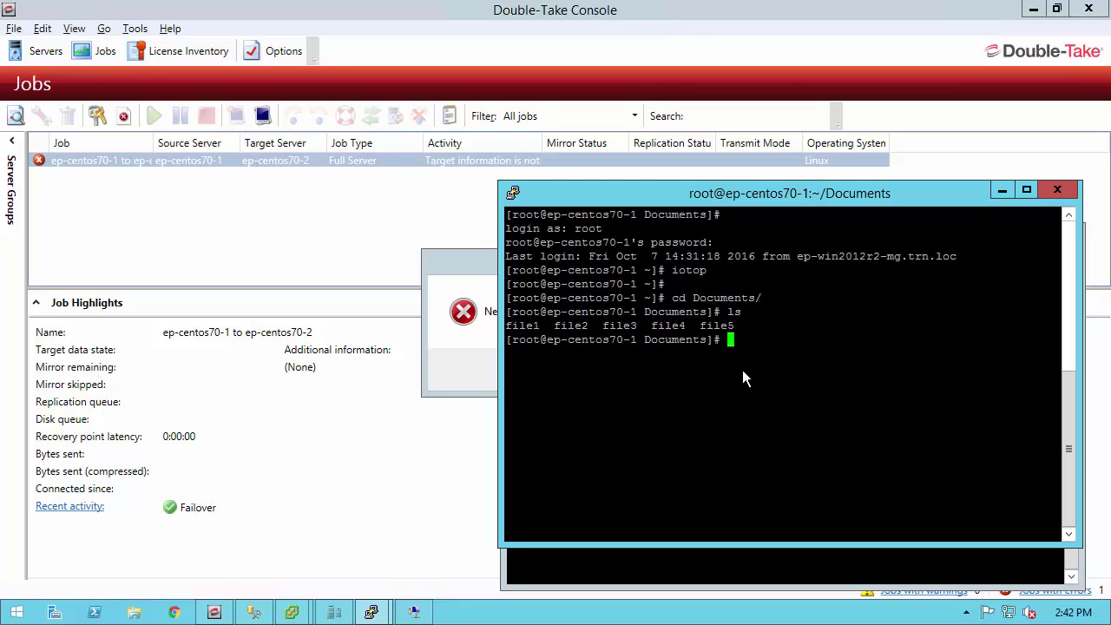
{"action": "left_click", "coordinate": [432, 199]}
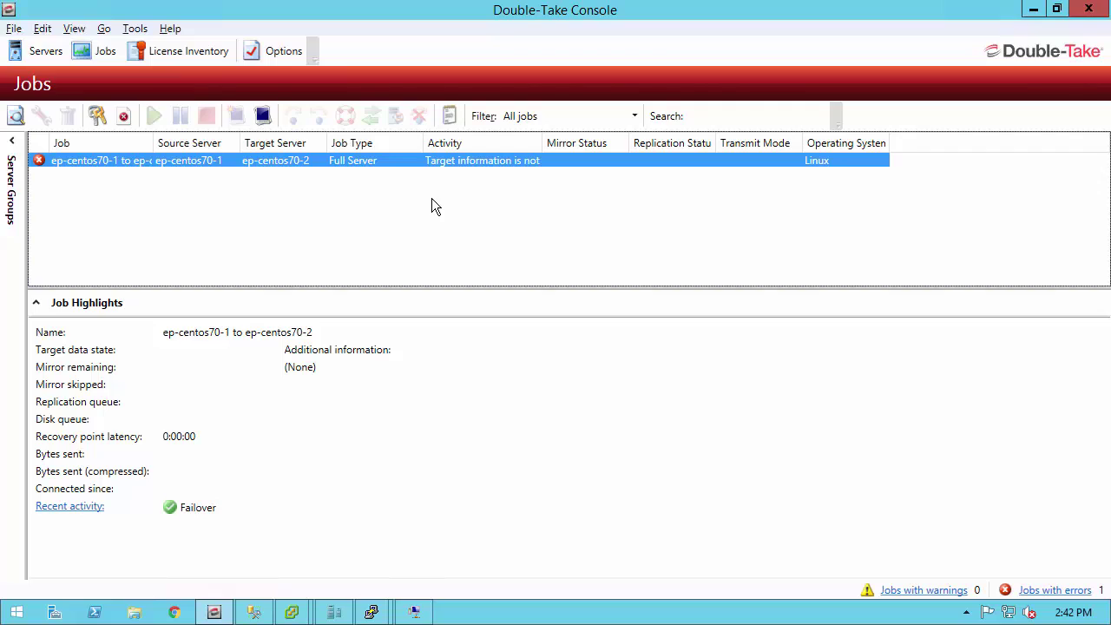